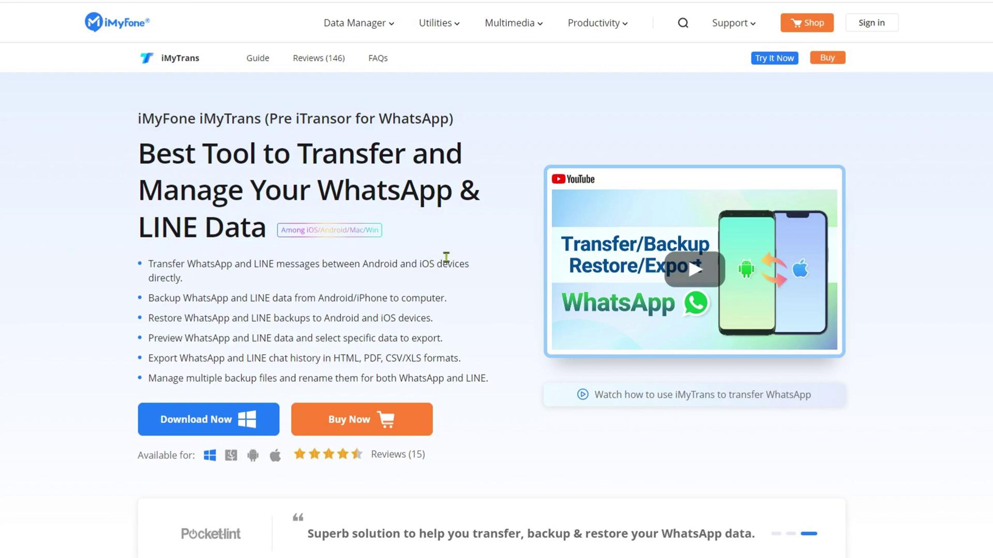
- Scroll through the iMyTrans feature cards on the iMyFone website
scroll(446, 257, down, 3)
scroll(451, 262, down, 5)
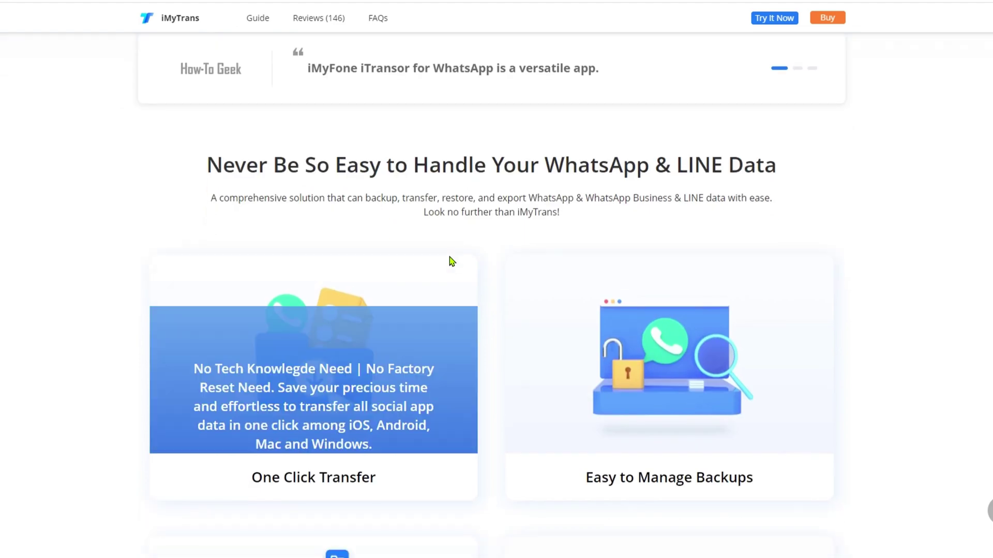
scroll(450, 262, down, 2)
mouse_move(637, 285)
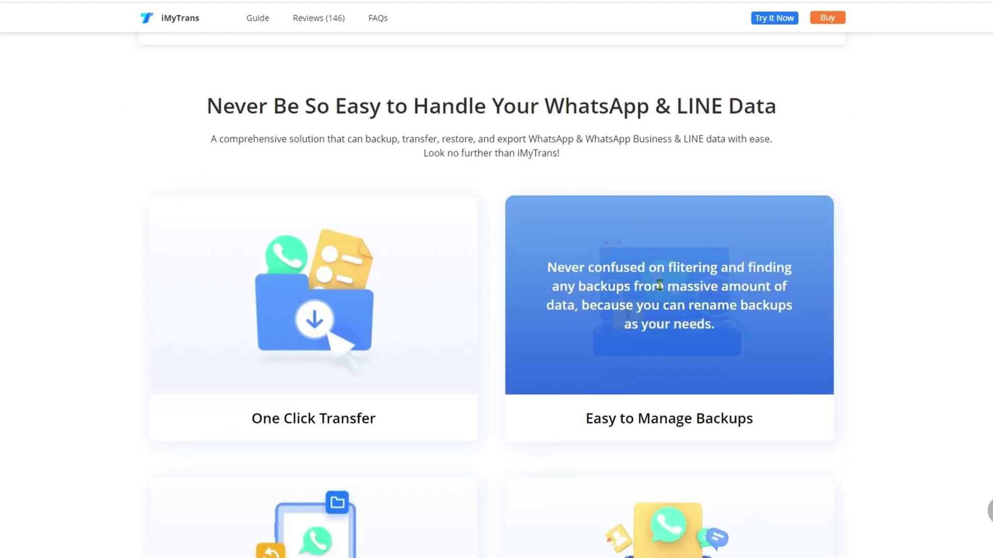
scroll(885, 304, down, 5)
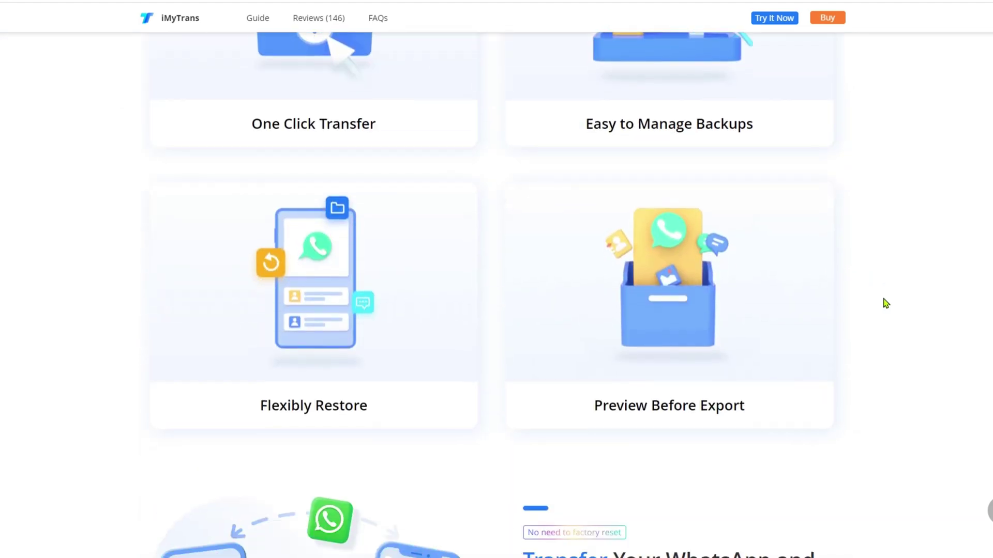
scroll(886, 303, down, 5)
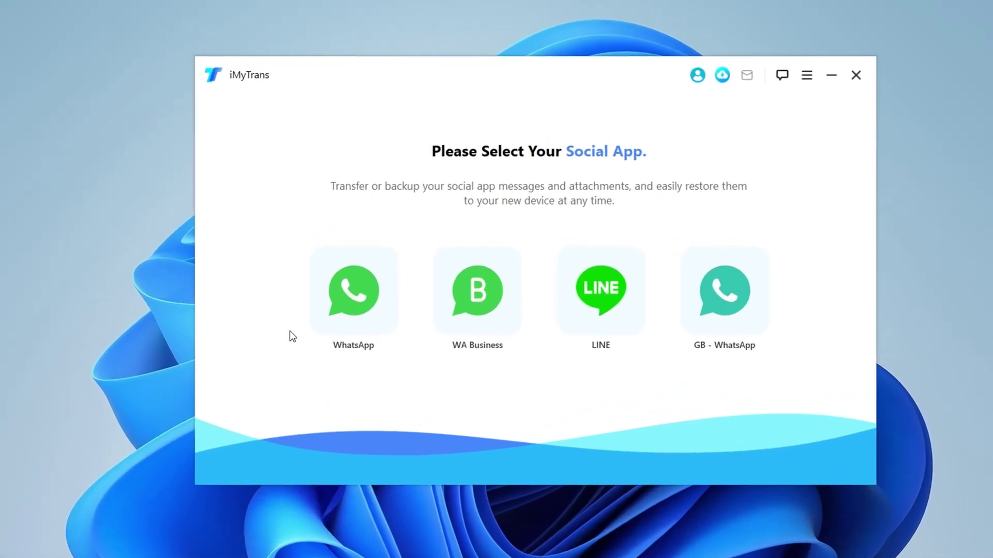
- Choose WhatsApp, toggle the Back Up device between iPhone and OPPO Reno5 5G, then list saved backups
click(355, 288)
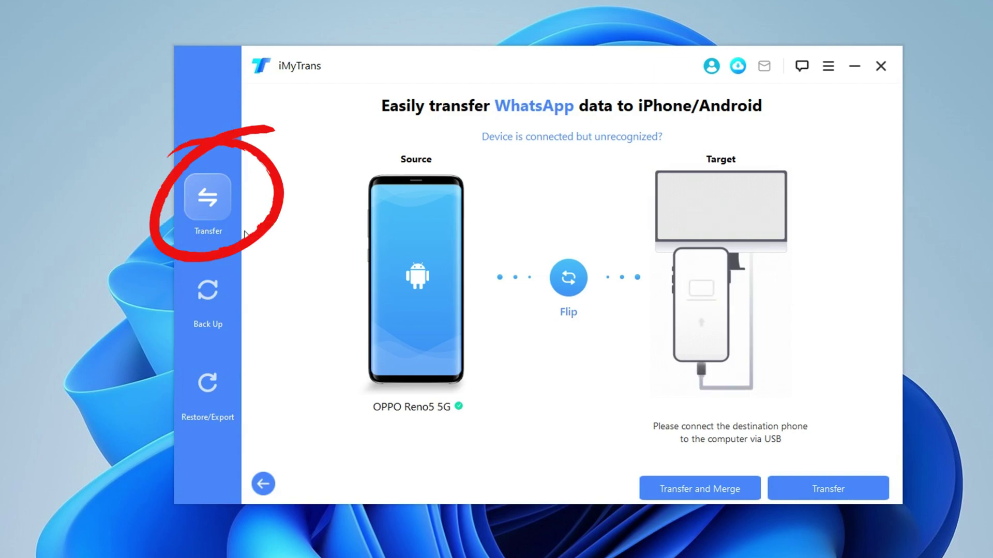
click(206, 293)
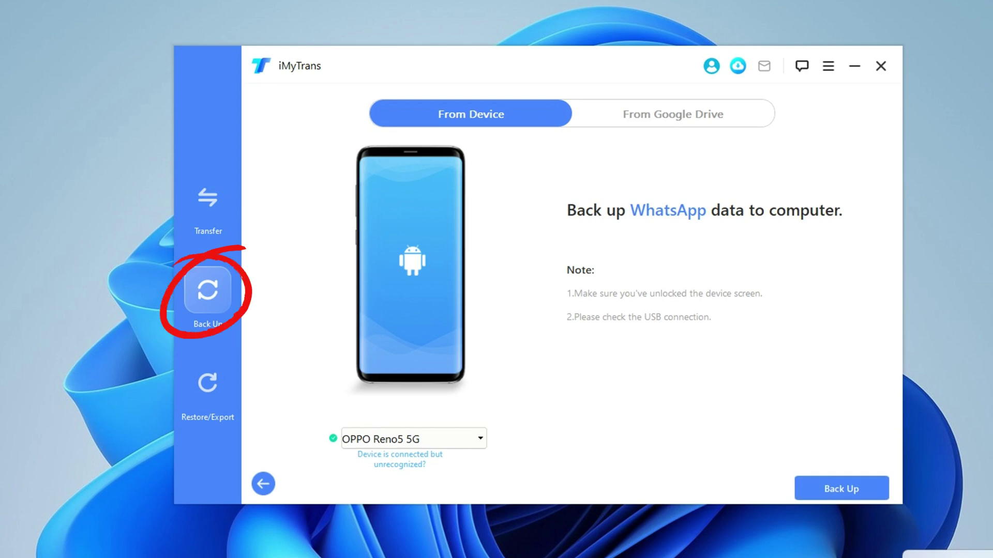
click(451, 439)
click(409, 478)
click(419, 440)
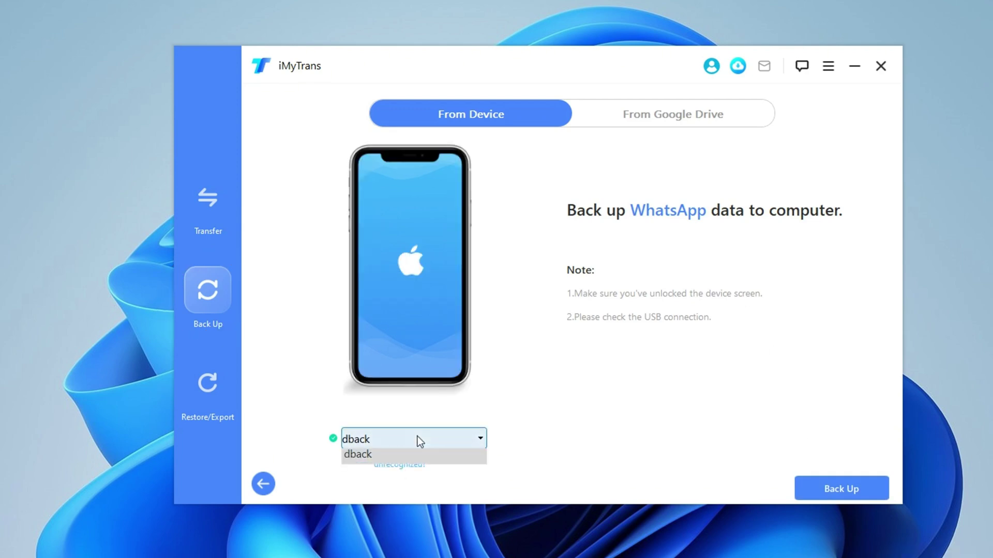
click(382, 460)
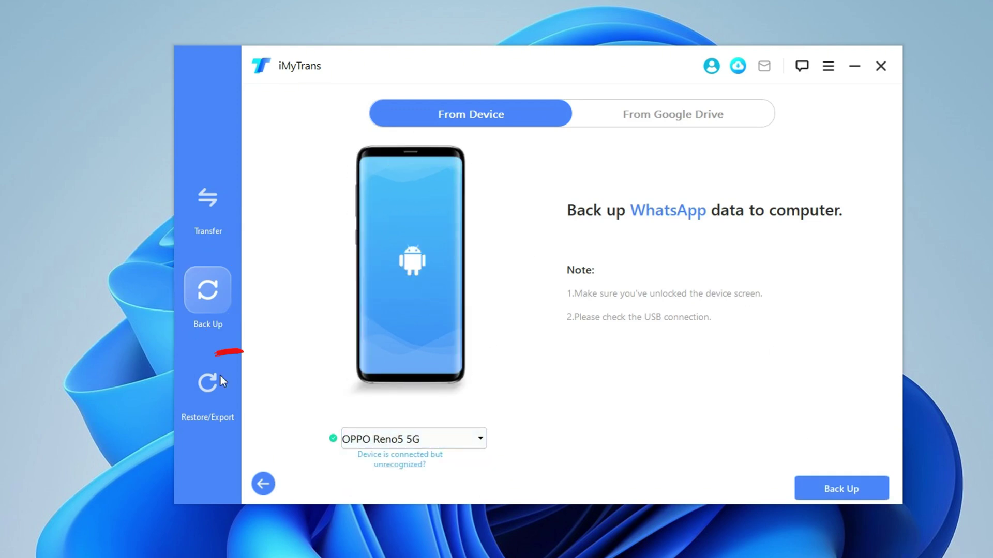
click(209, 393)
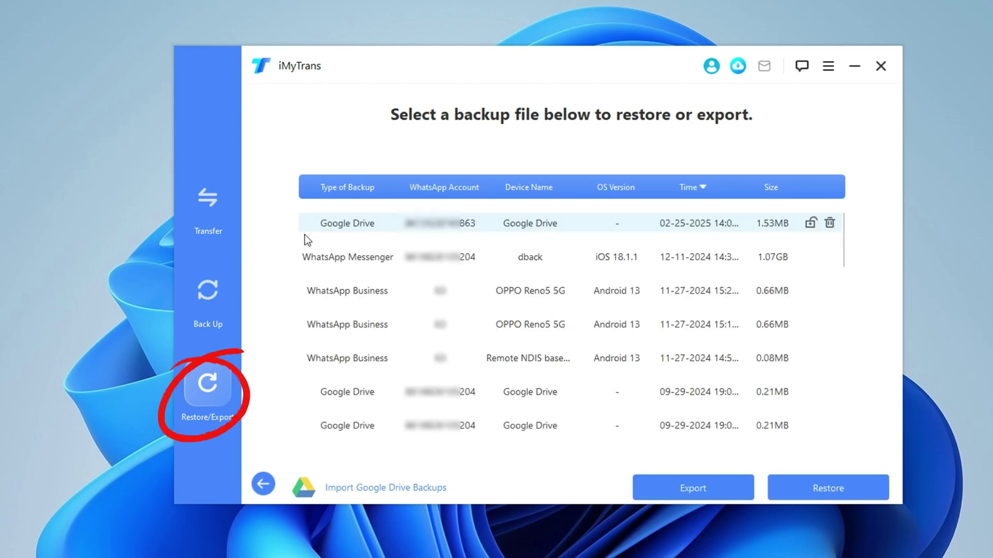
- Start importing Google Drive backups and begin signing in with the Google account e-mail
click(404, 488)
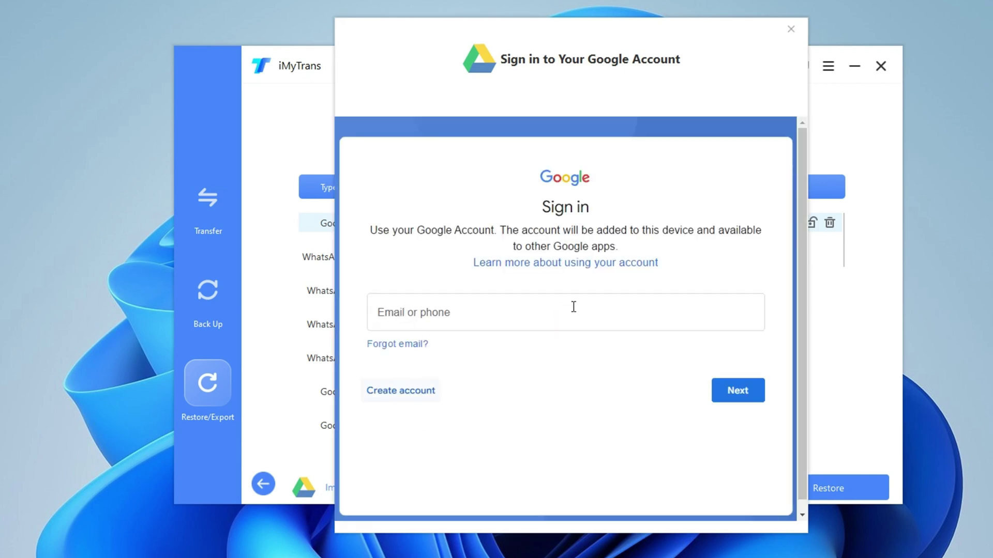
click(463, 321)
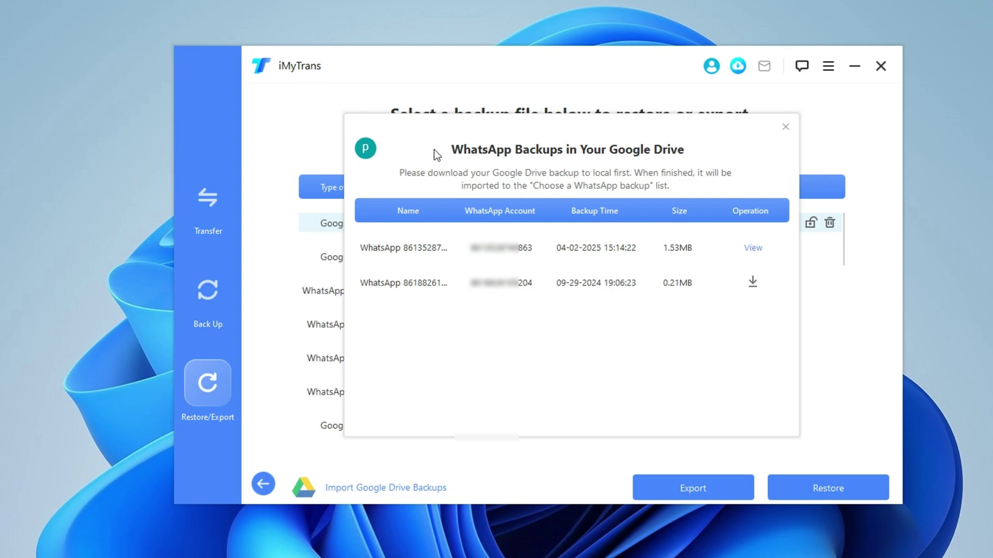
- Close the Google Drive backups dialog so the local list reloads with the 04-02-2025 backup
click(785, 127)
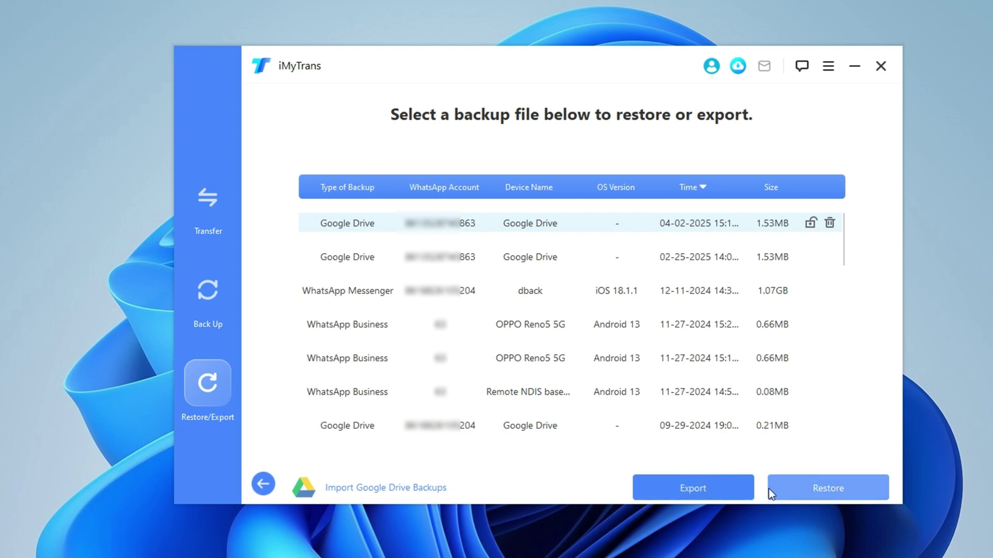
- Restore the 1.53MB Google Drive backup, accepting the tips and submitting the phone number for verification
click(807, 489)
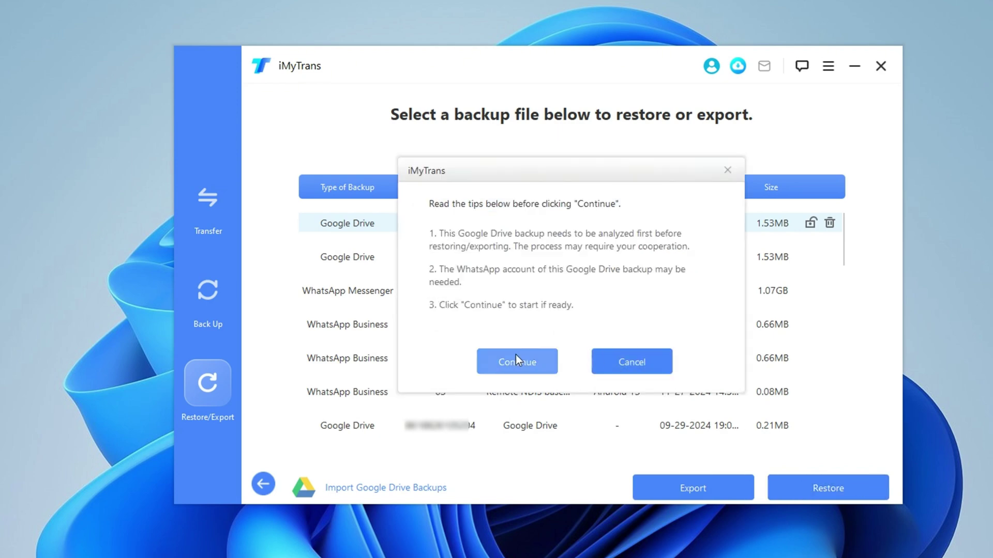
click(502, 367)
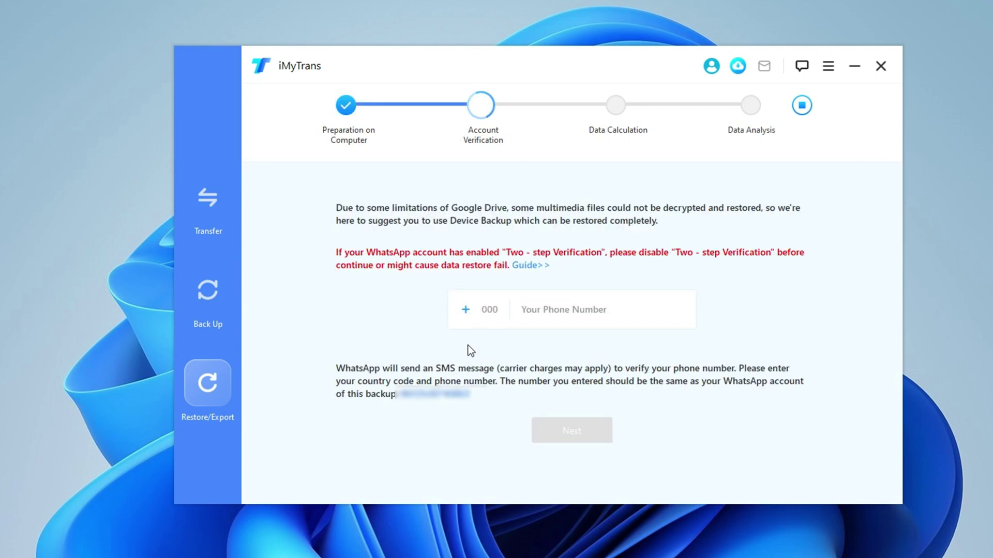
click(560, 434)
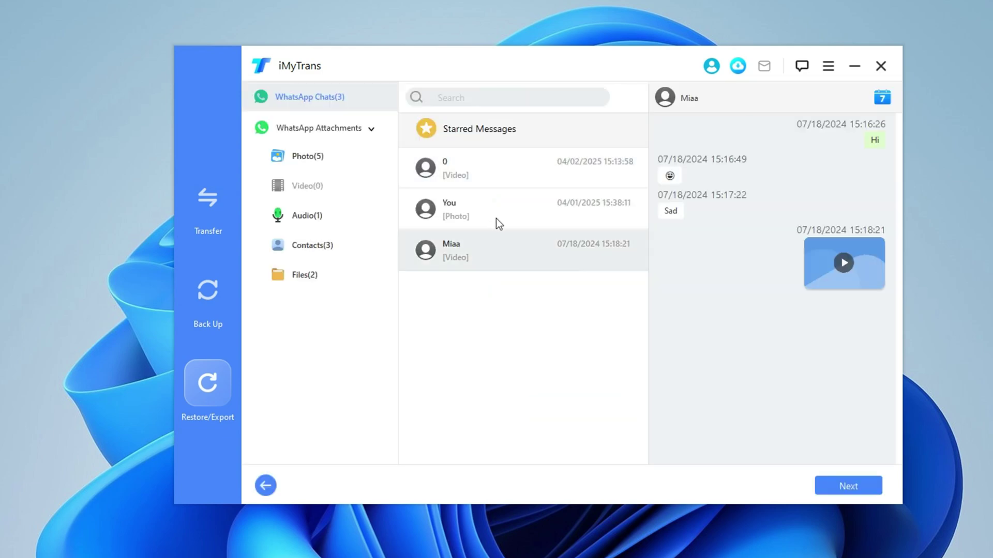
- Preview the 'You' chat, then restore the backup onto the iPhone as WhatsApp Messenger
click(498, 218)
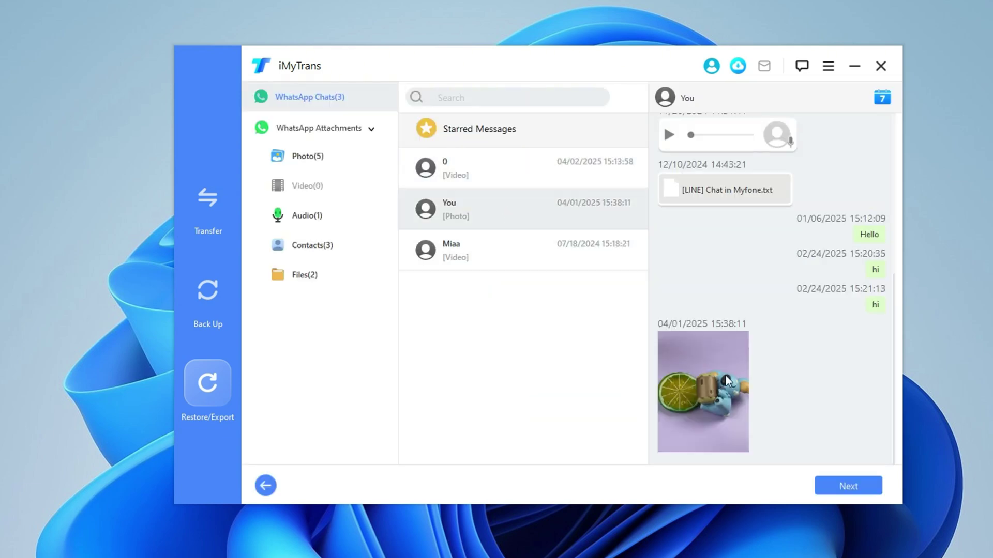
click(849, 486)
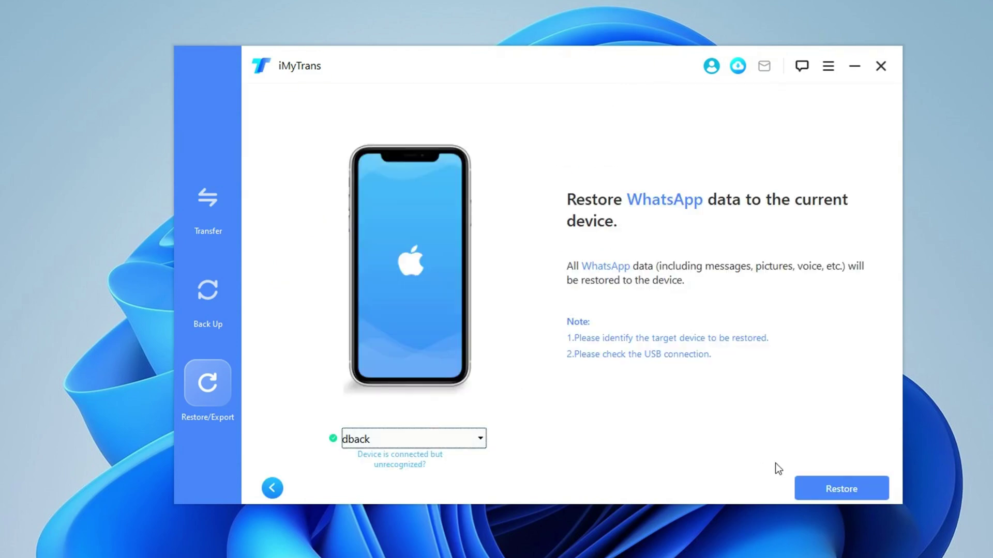
click(830, 491)
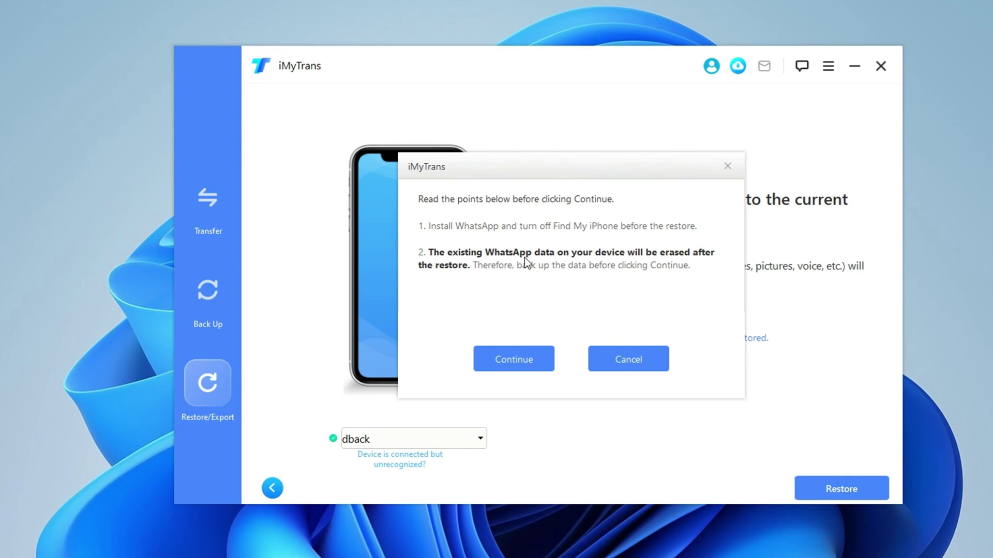
click(516, 356)
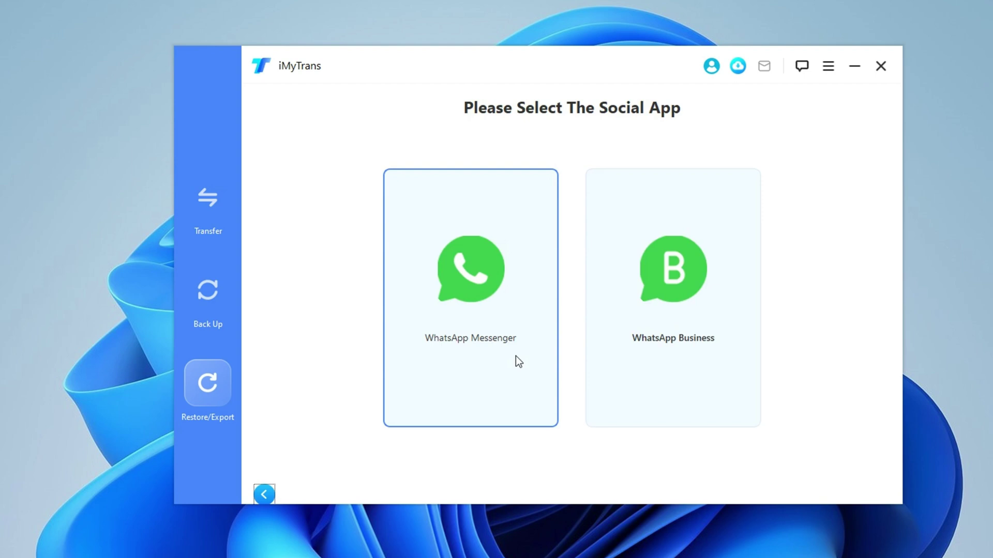
click(483, 395)
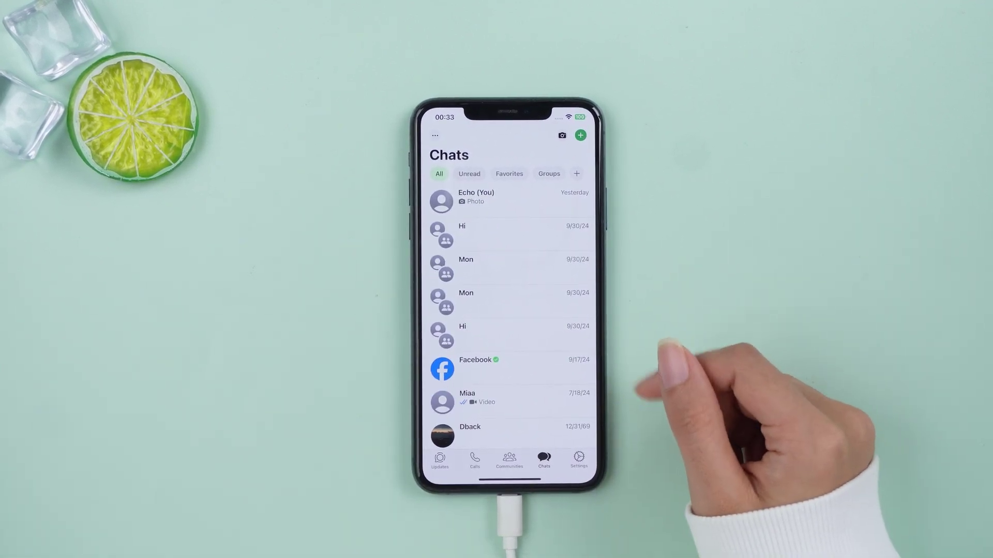
- Open the restored self-chat on the iPhone, then export the first Android chat via ⋮ > More
drag(581, 202, 587, 284)
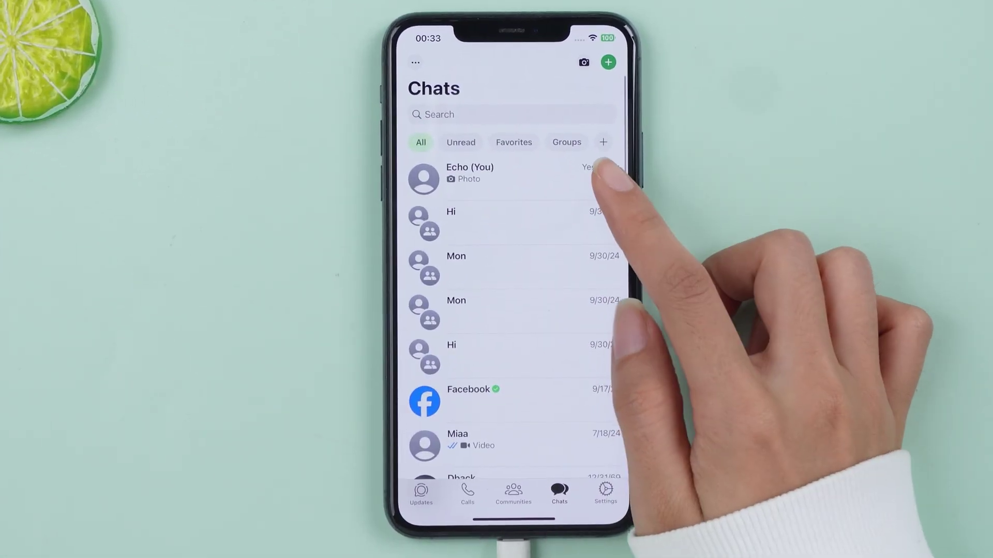
click(579, 196)
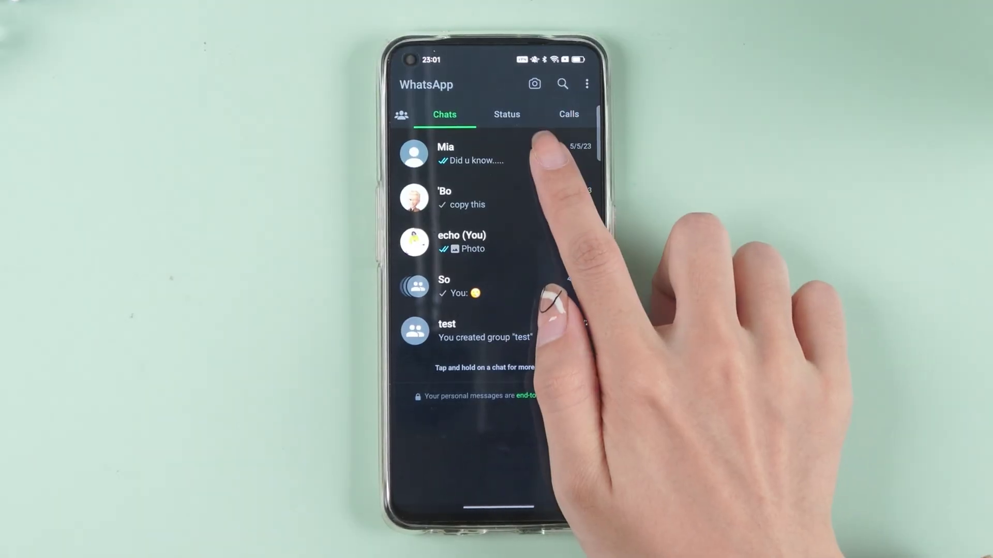
click(491, 161)
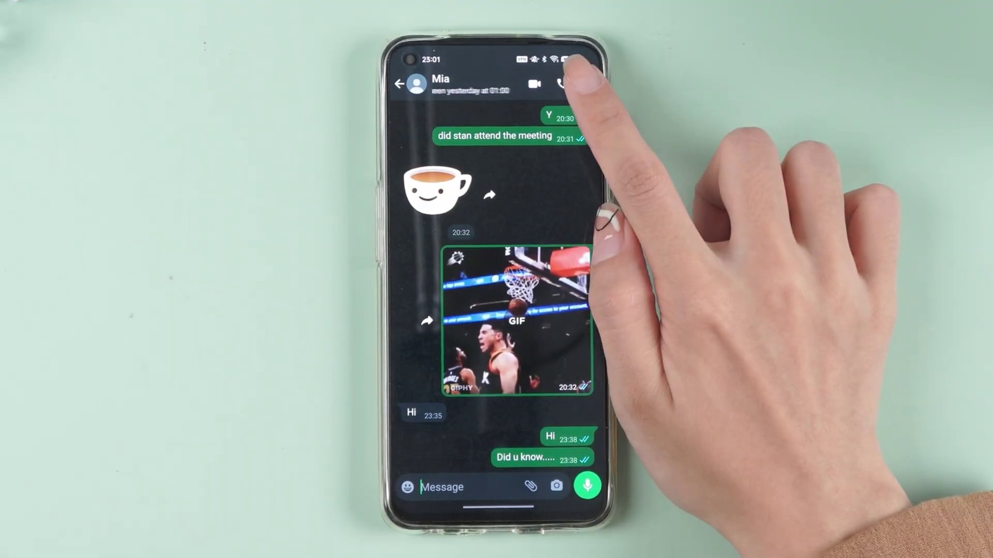
click(587, 83)
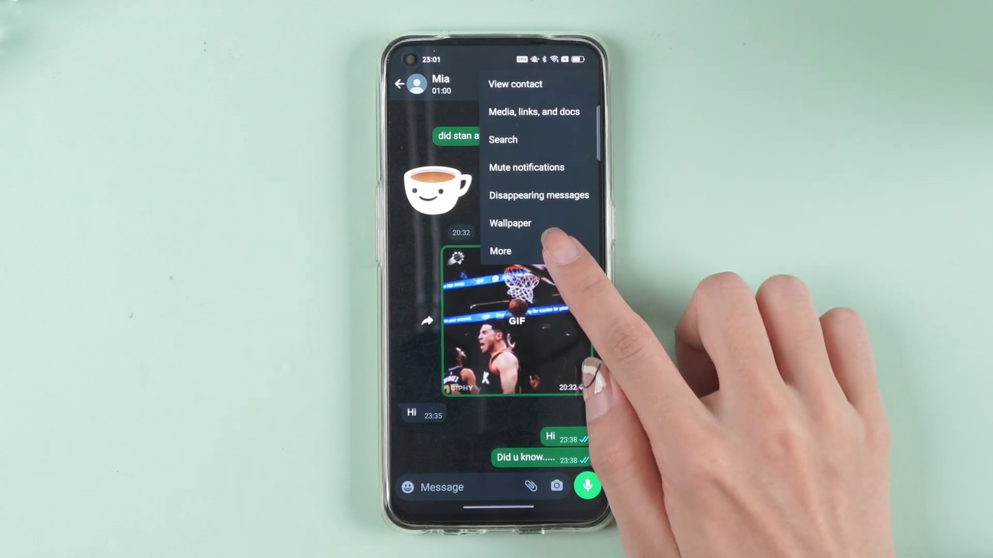
click(561, 251)
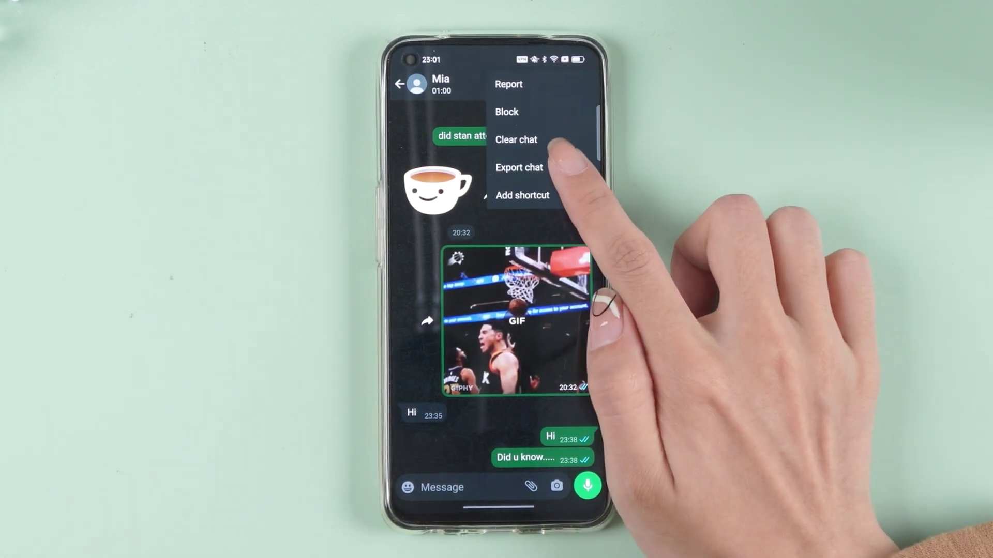
click(519, 167)
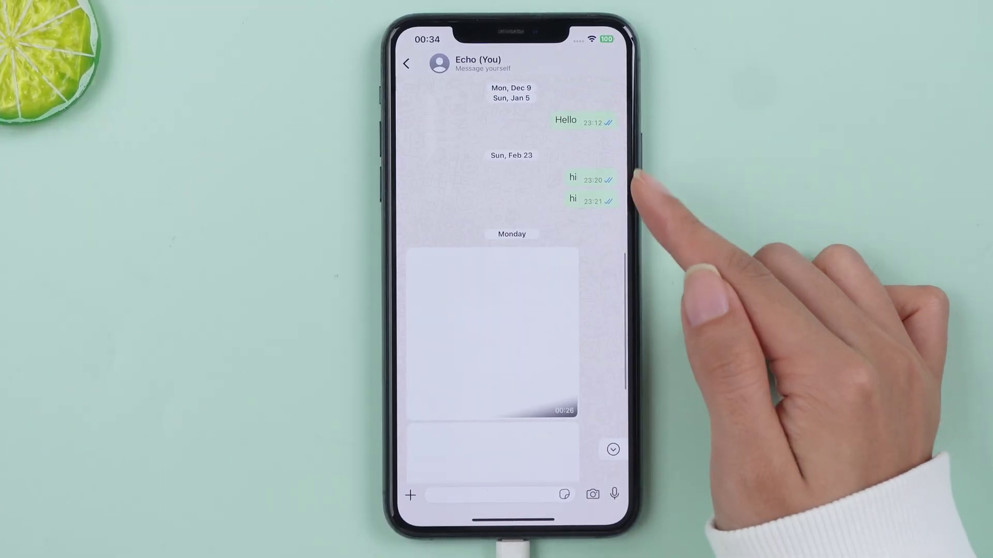
- Jump to the newest self-chat messages, play the 00:28 video full-screen, then close it
click(613, 450)
click(590, 207)
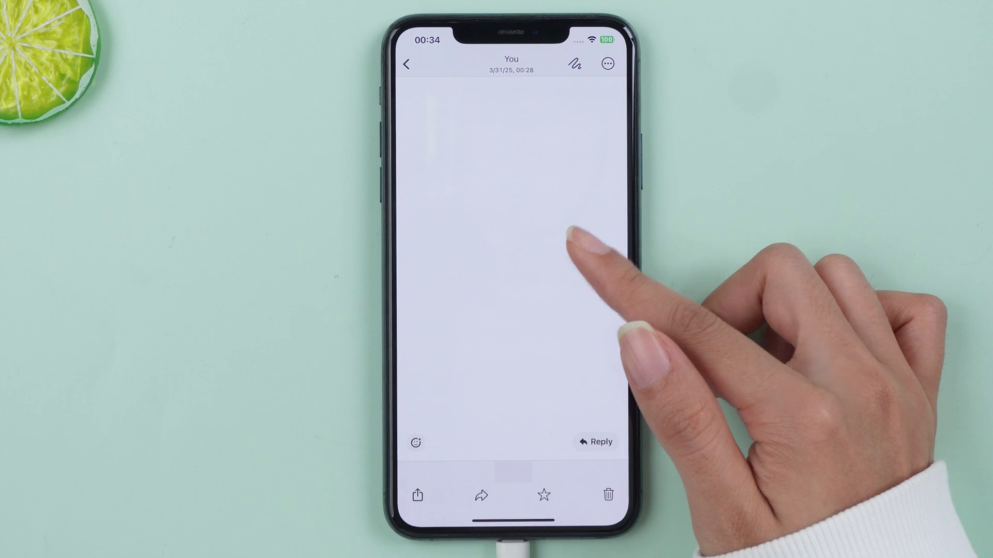
drag(572, 233, 579, 310)
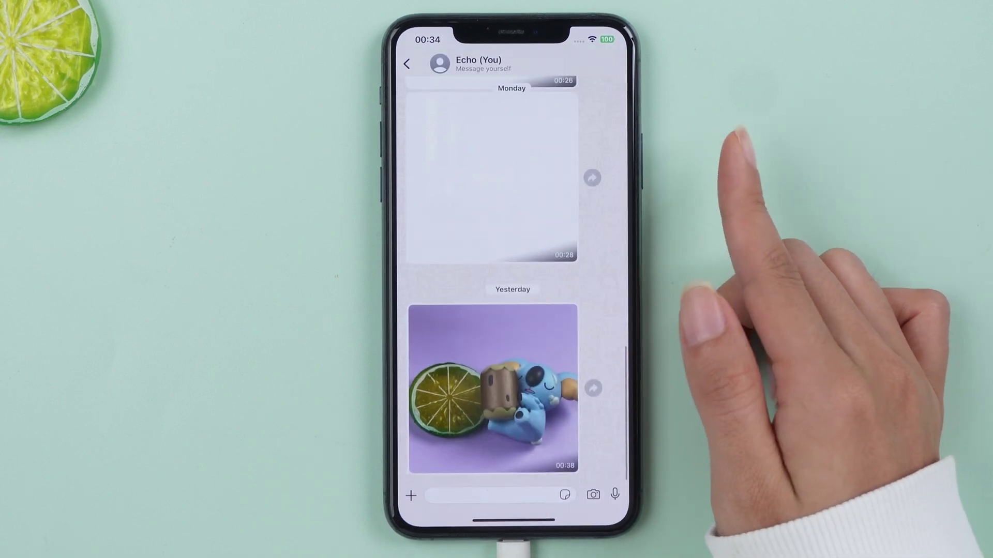